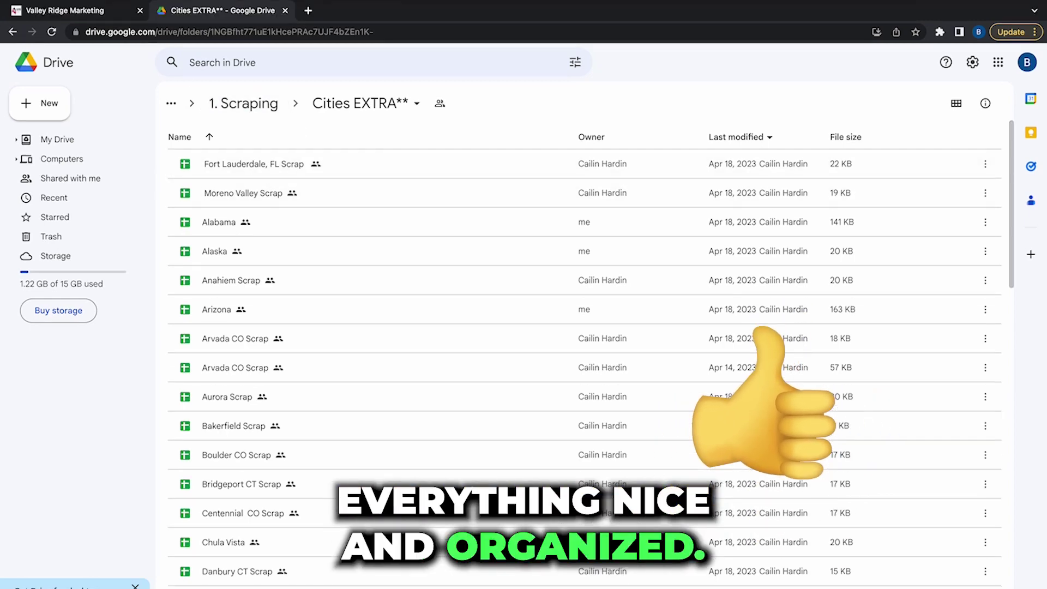
Open the "Fort Lauderdale, FL Scrap" spreadsheet and fit the widths of columns A and C to their contents.
double_click(288, 171)
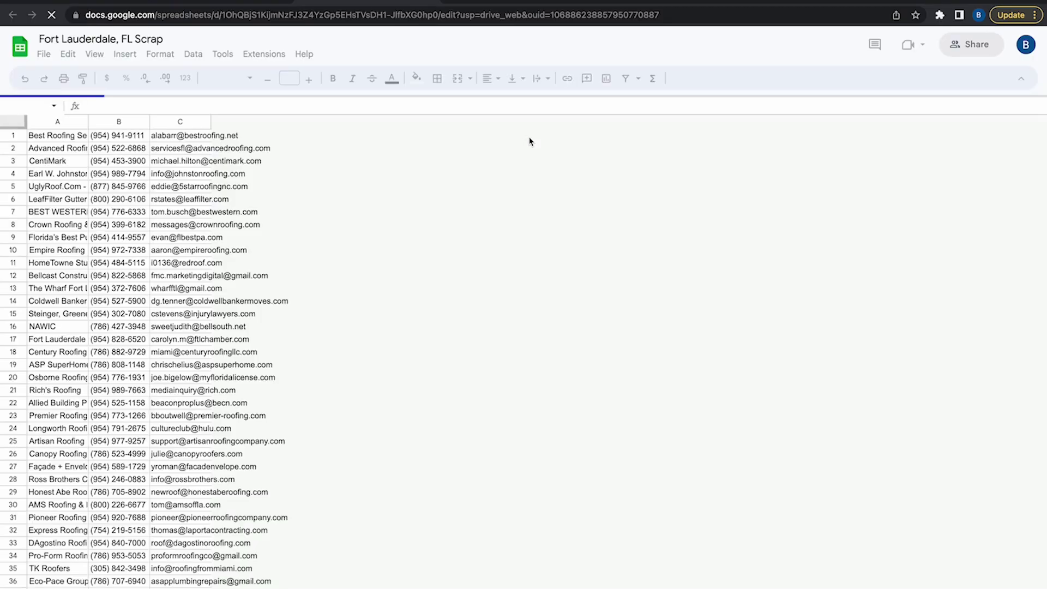
double_click(89, 120)
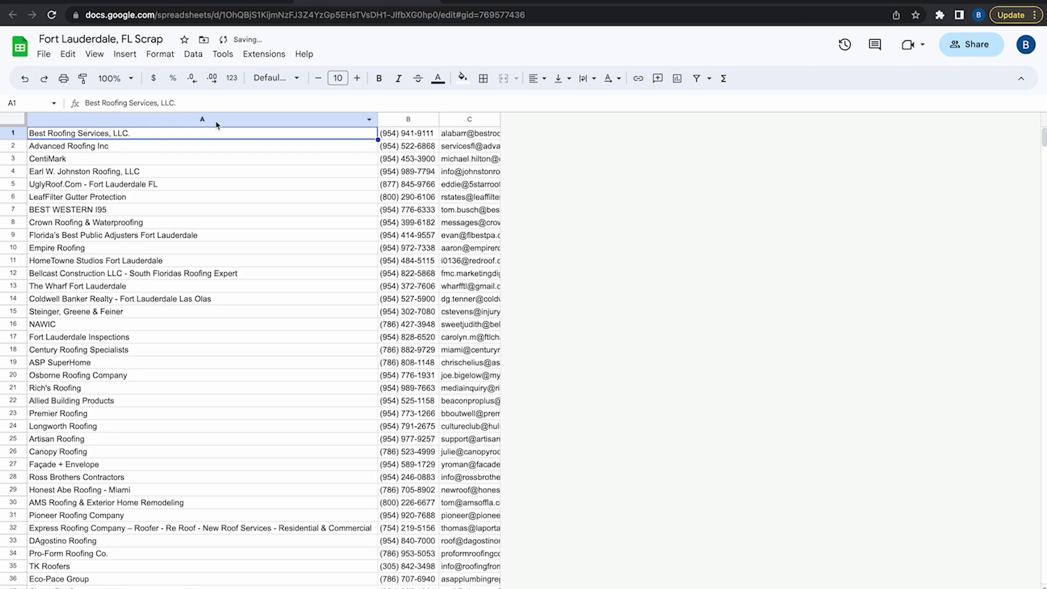
double_click(500, 119)
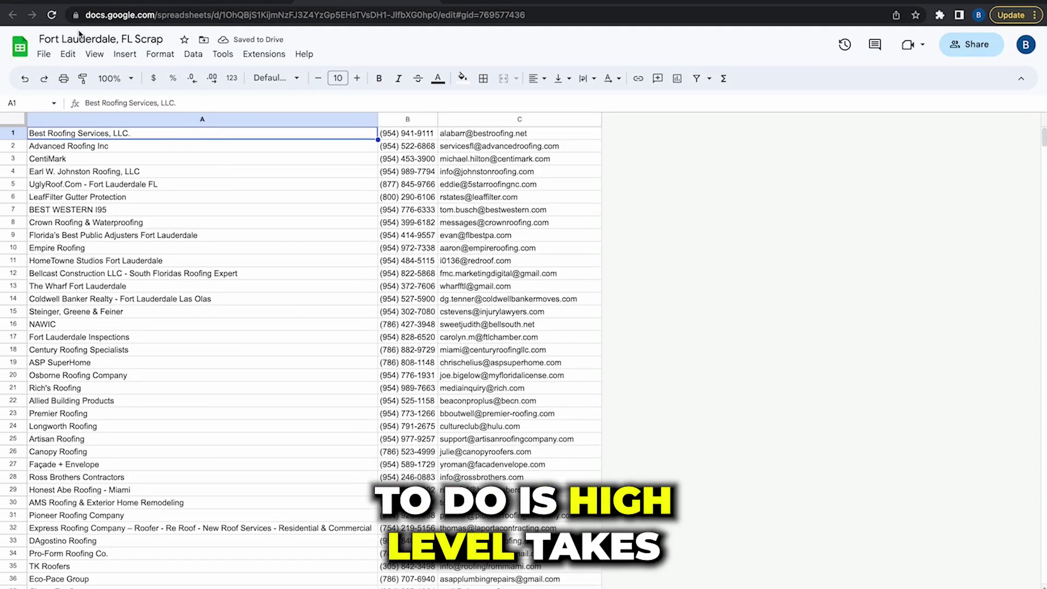
Switch to the Valley Ridge Marketing web app and enter the Valley Ridge Marketing sub-account.
left_click(87, 1)
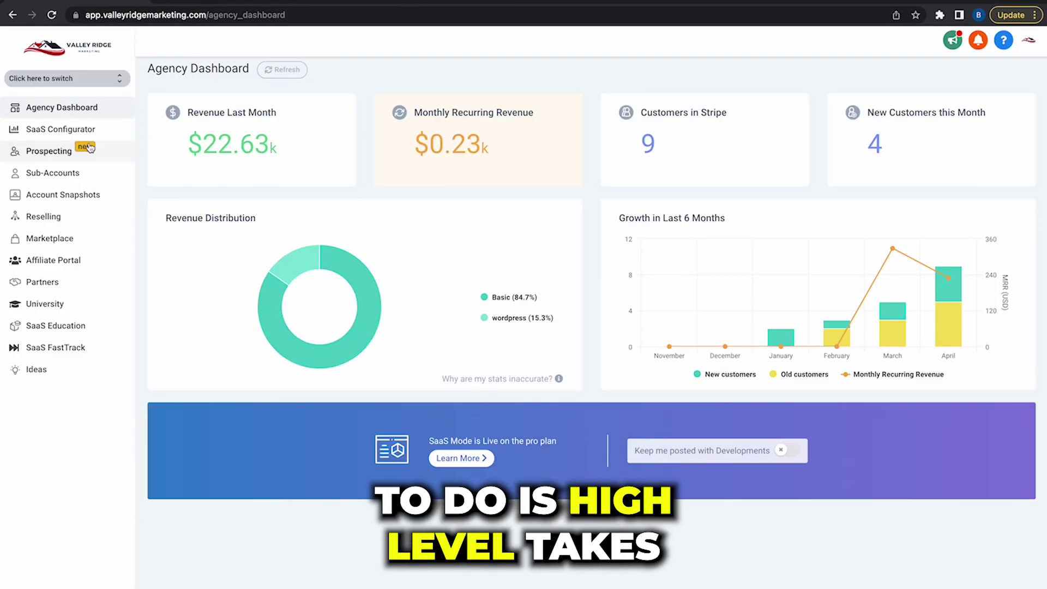
left_click(53, 173)
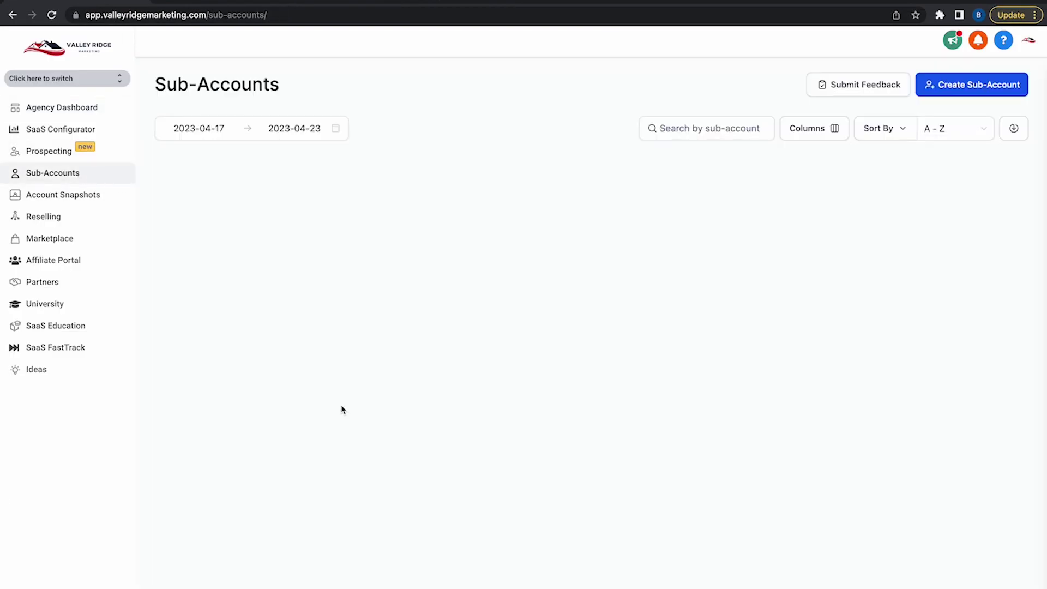
scroll(342, 406, "down", 2)
scroll(344, 409, "down", 10)
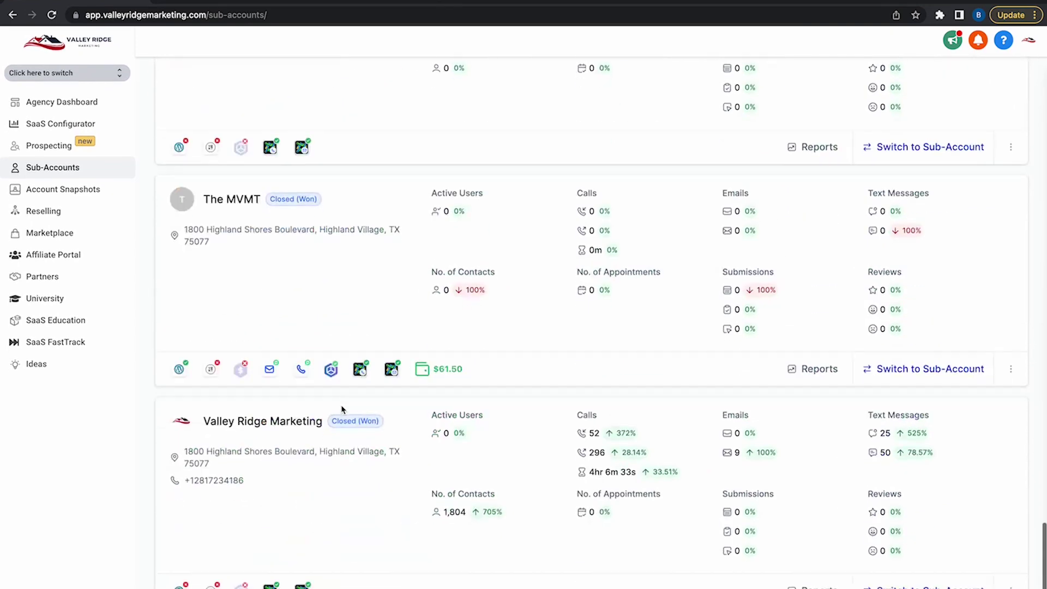
left_click(287, 427)
left_click(882, 89)
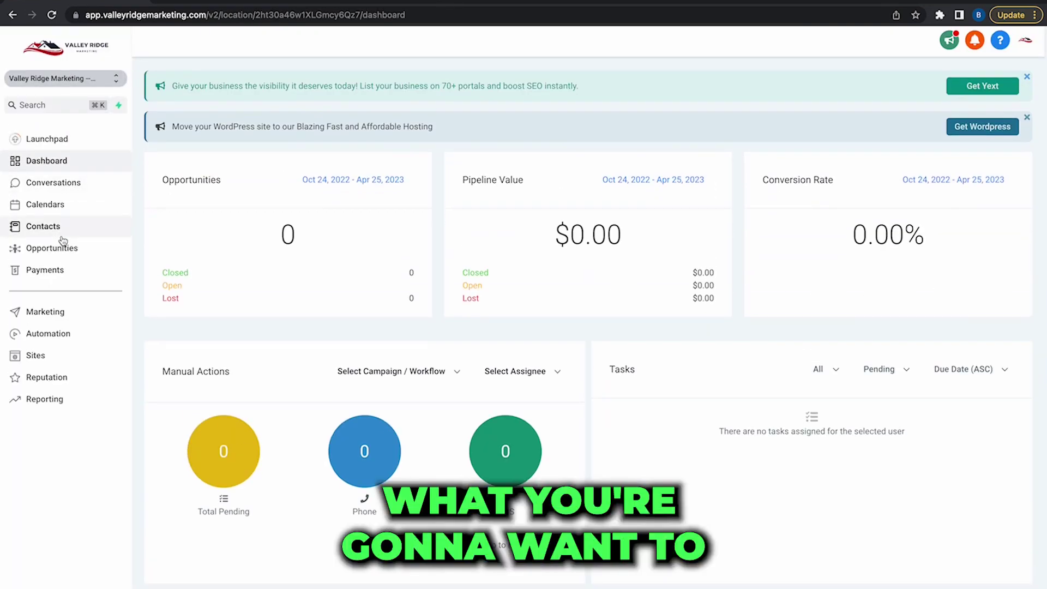
Go to the sub-account's contacts and start a contact import from a file.
left_click(77, 249)
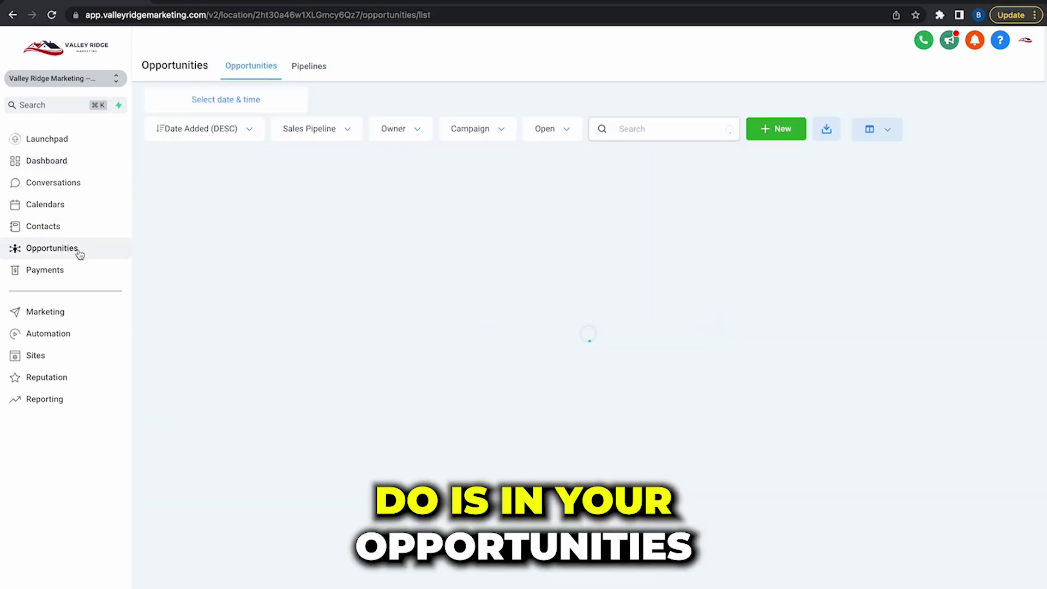
left_click(44, 226)
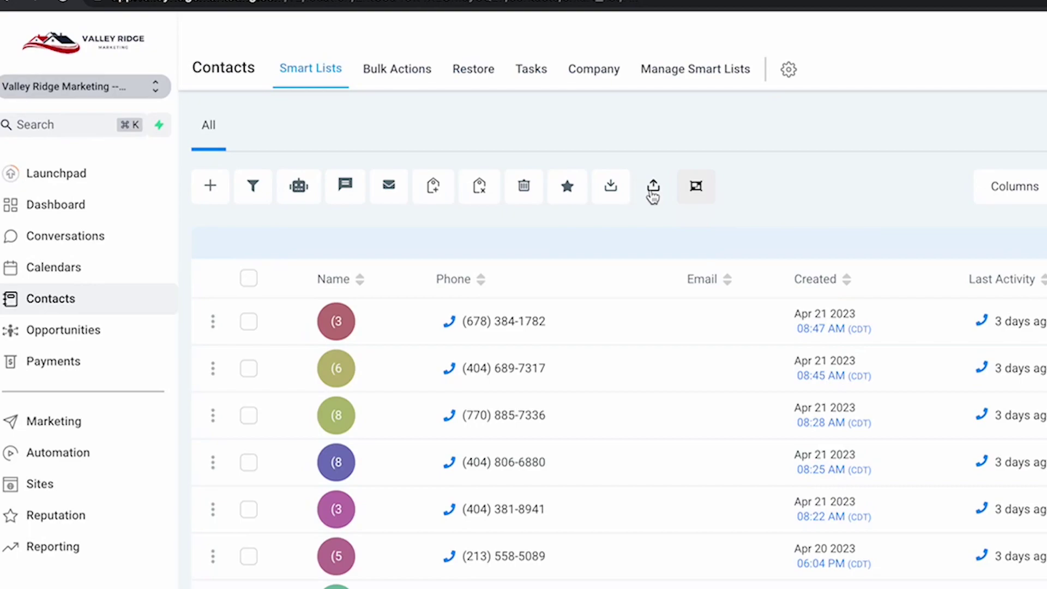
left_click(654, 188)
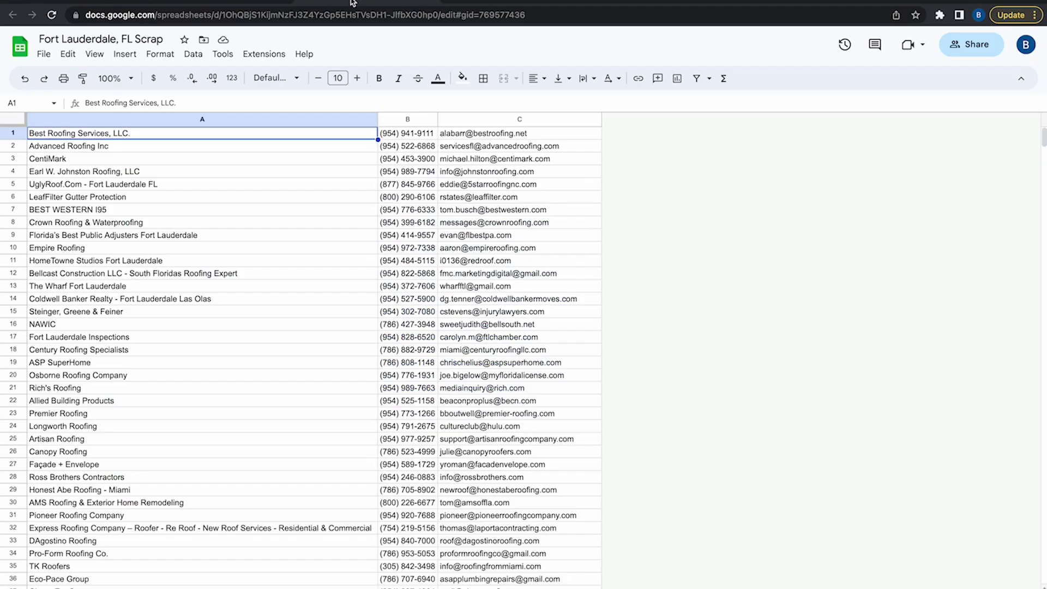
In the Fort Lauderdale spreadsheet in Google Sheets, select columns A to C and download the sheet as Comma Separated Values (.csv).
left_click(511, 212)
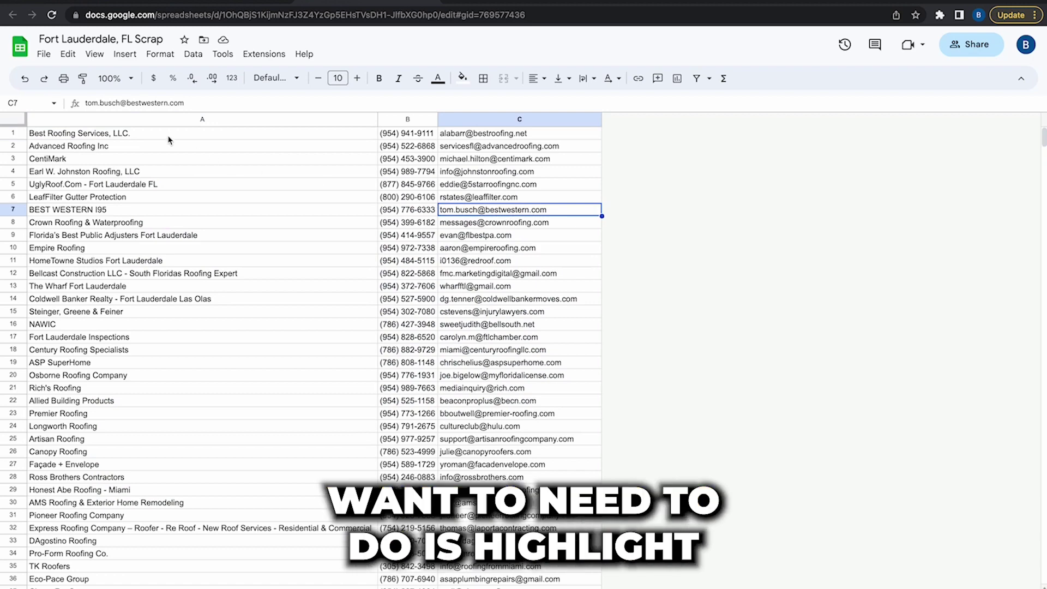
left_click_drag(169, 136, 546, 465)
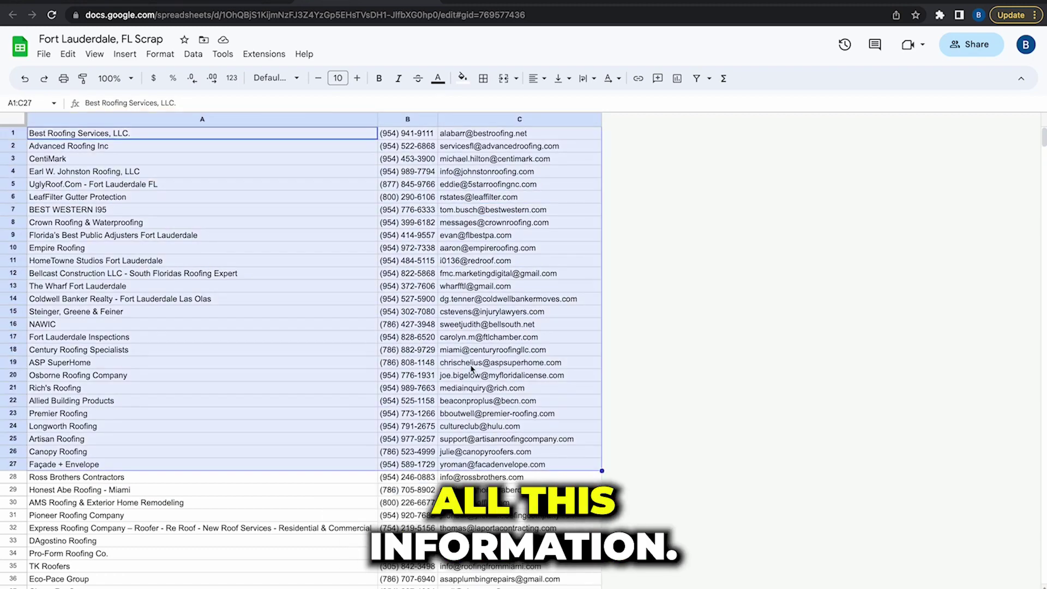
left_click_drag(202, 118, 532, 137)
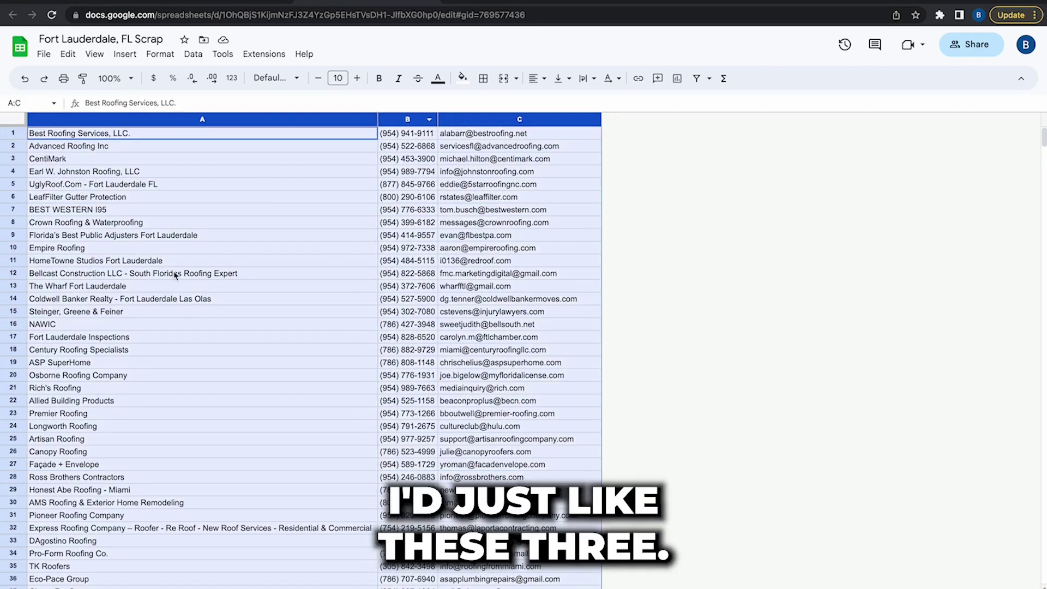
left_click(44, 54)
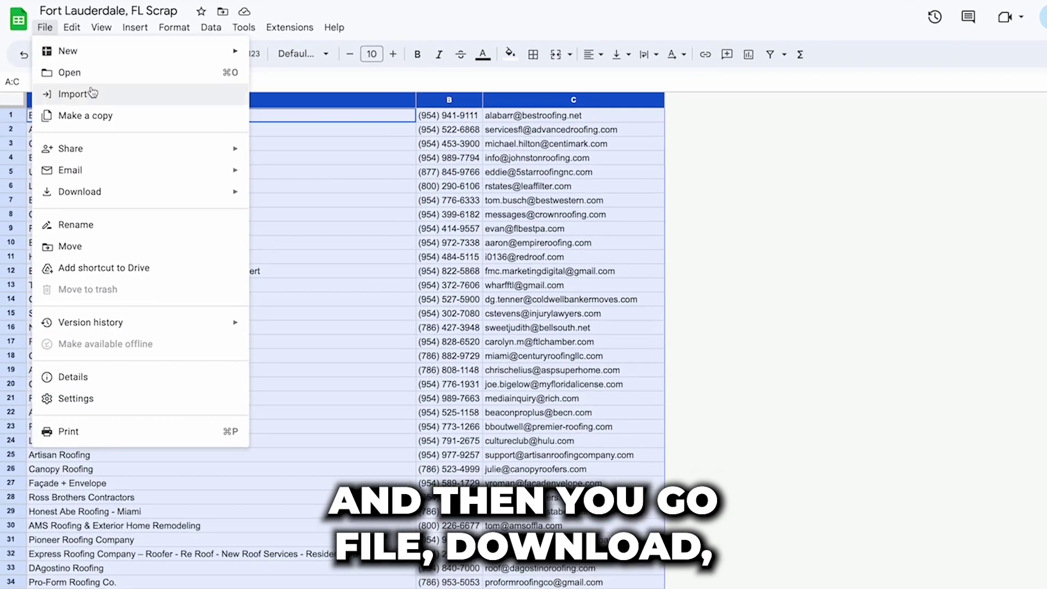
mouse_move(109, 192)
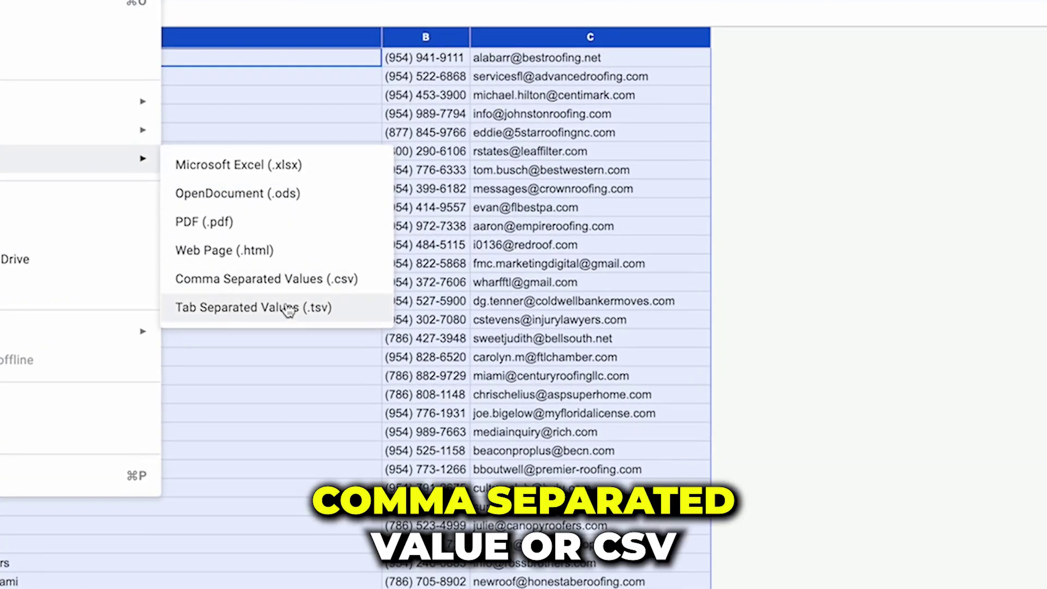
left_click(264, 280)
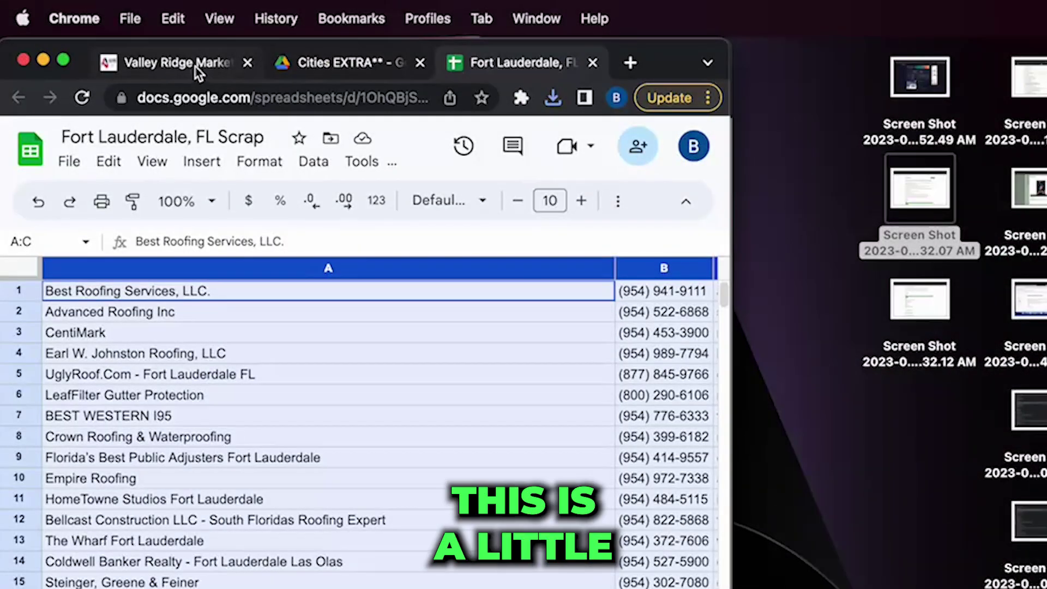
Put the contact import in its own window beside the sheet, upload the downloaded CSV file there and proceed to column mapping.
left_click_drag(195, 65, 1046, 89)
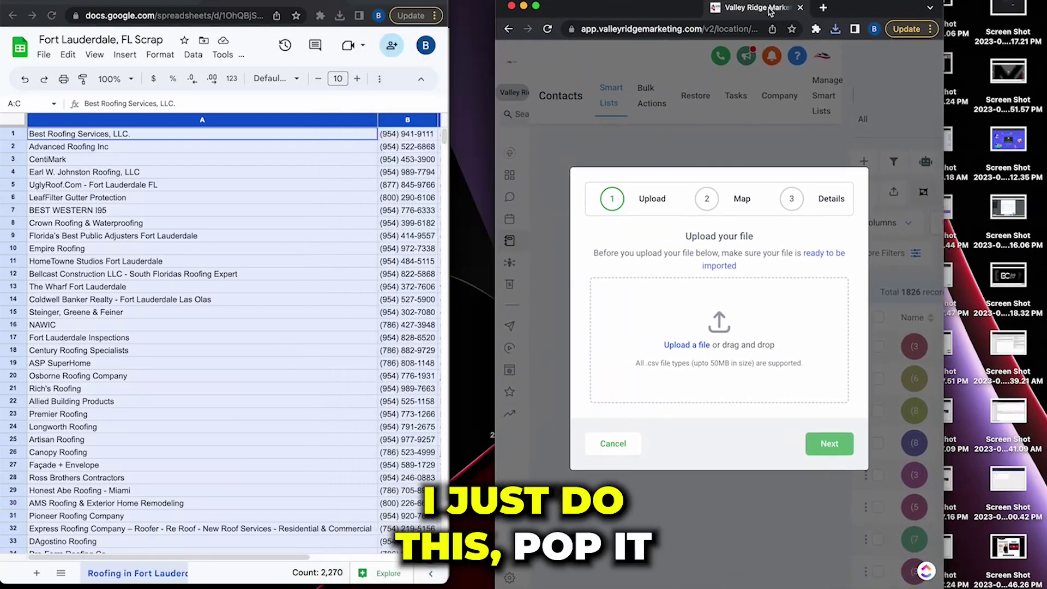
left_click_drag(770, 11, 745, 15)
left_click(340, 15)
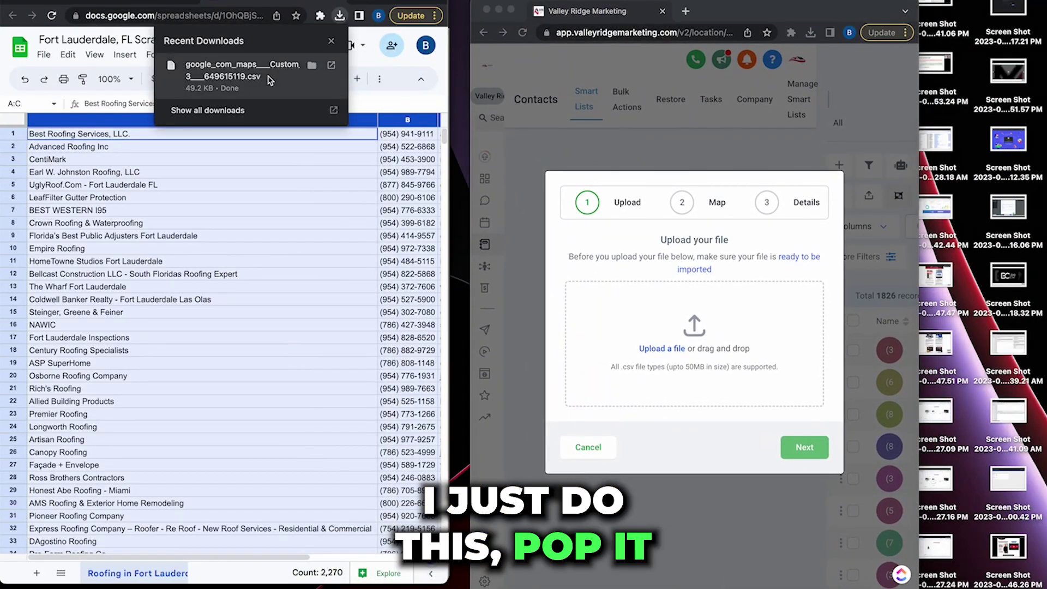
left_click_drag(295, 68, 633, 334)
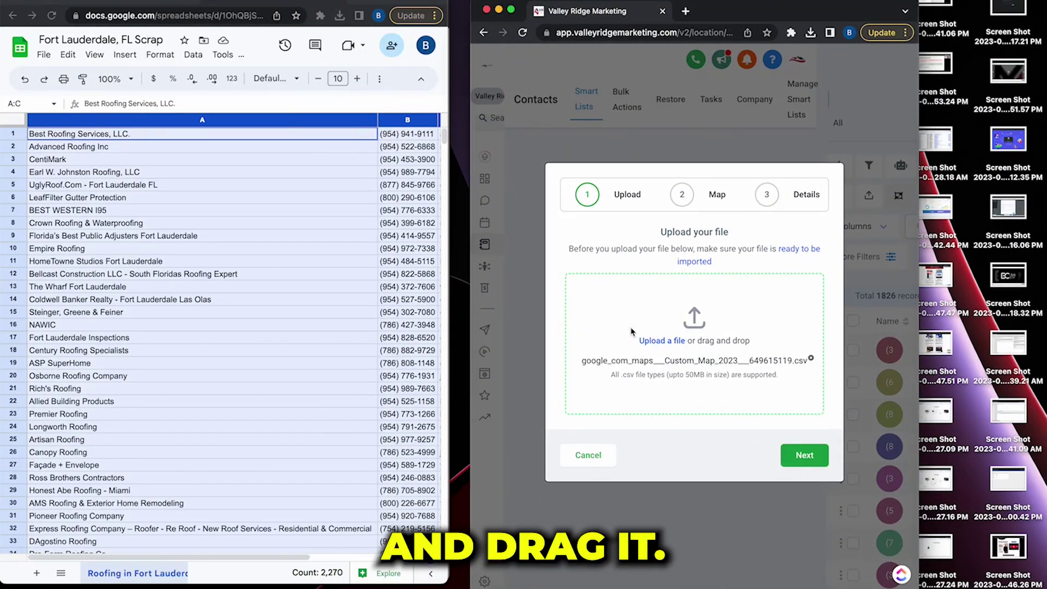
left_click(511, 10)
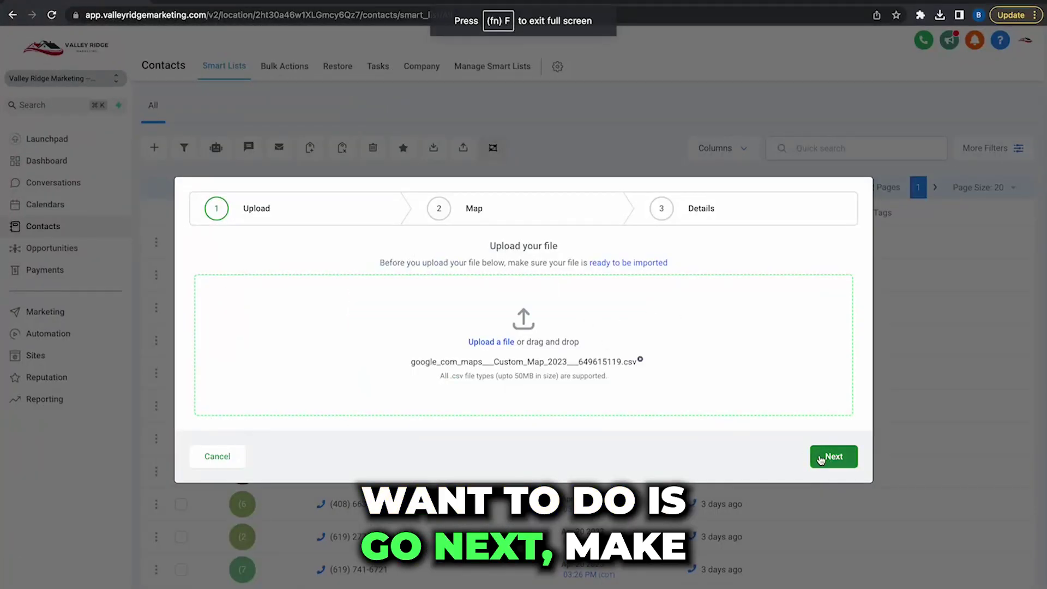
left_click(821, 459)
Map the file's business name column to the Company Name contact field.
left_click(725, 299)
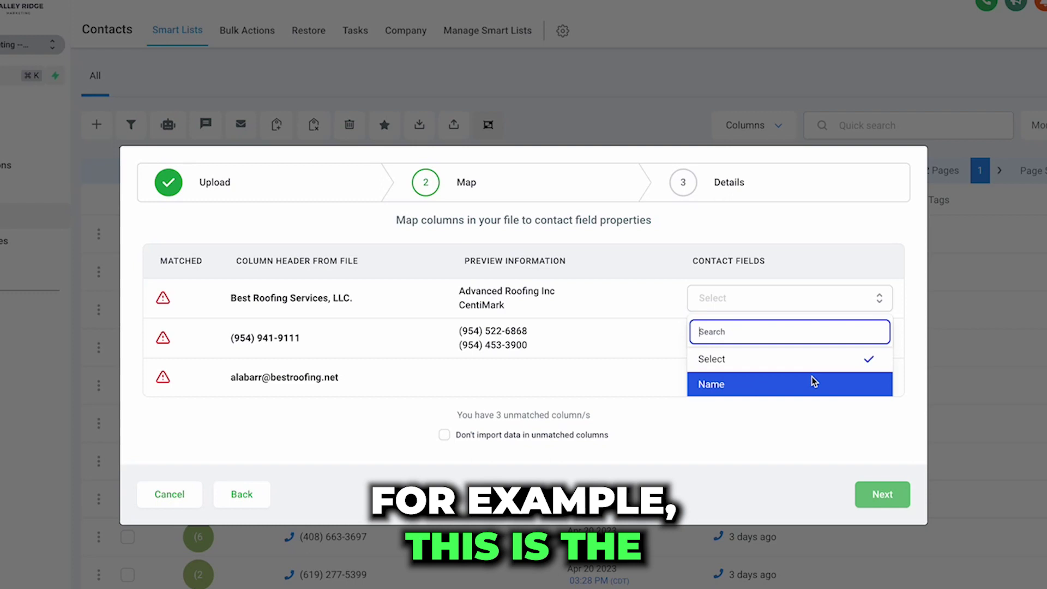
scroll(812, 380, "down", 5)
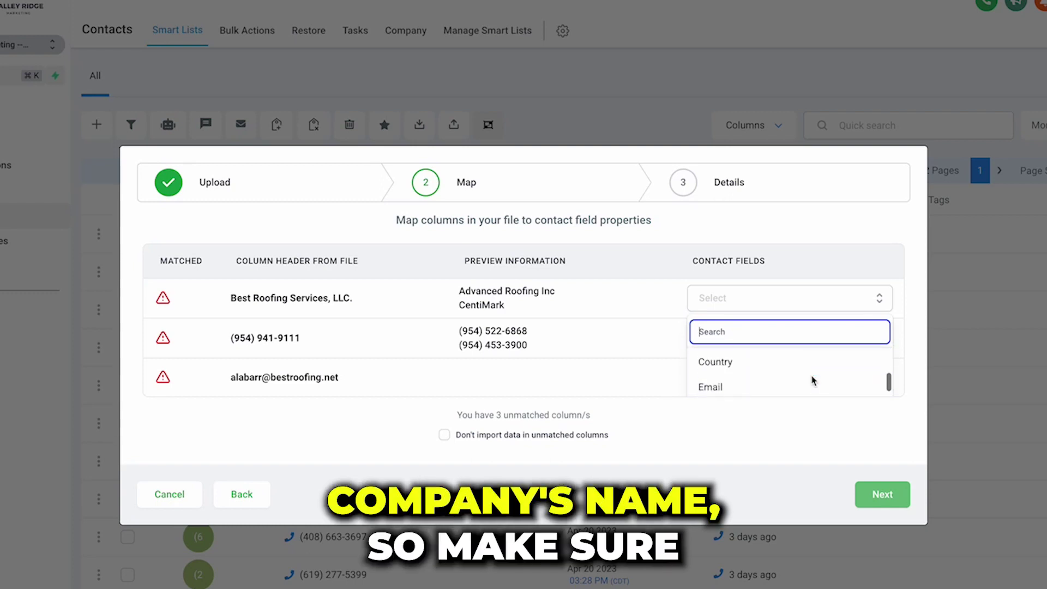
scroll(811, 381, "down", 6)
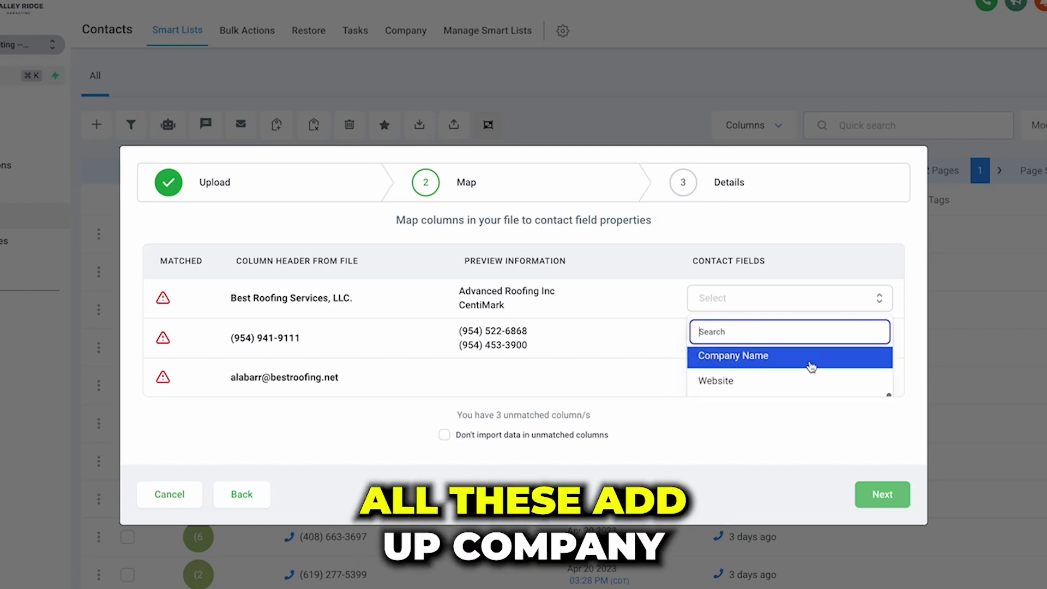
left_click(812, 355)
Map the file's phone number column to the Phone contact field.
left_click(794, 341)
scroll(780, 384, "down", 2)
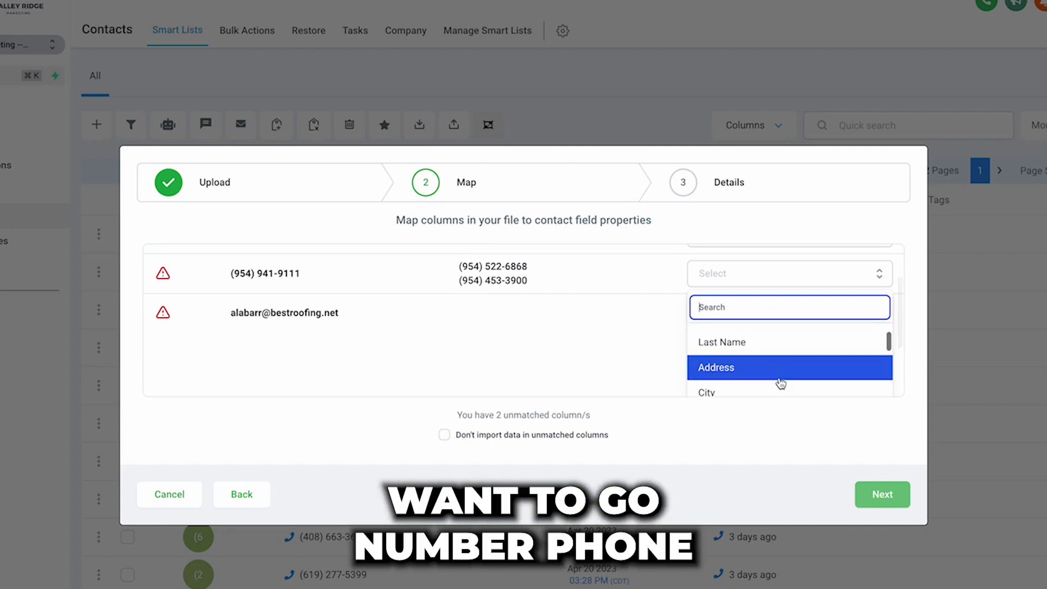
scroll(781, 384, "down", 5)
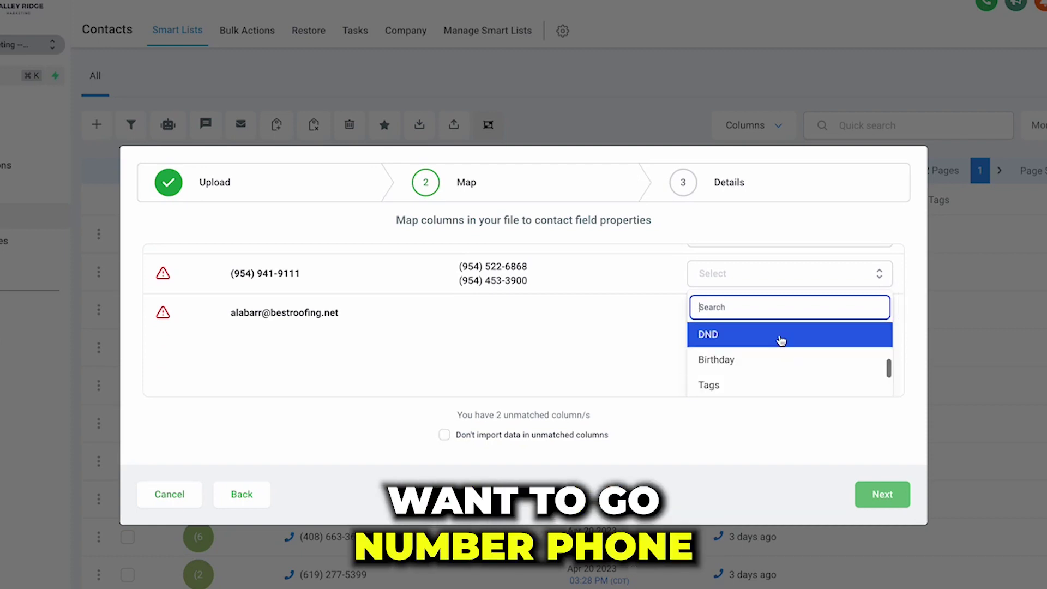
scroll(780, 340, "up", 1)
left_click(778, 339)
Map the file's e-mail address column to the Email contact field and proceed to the final import details.
left_click(729, 376)
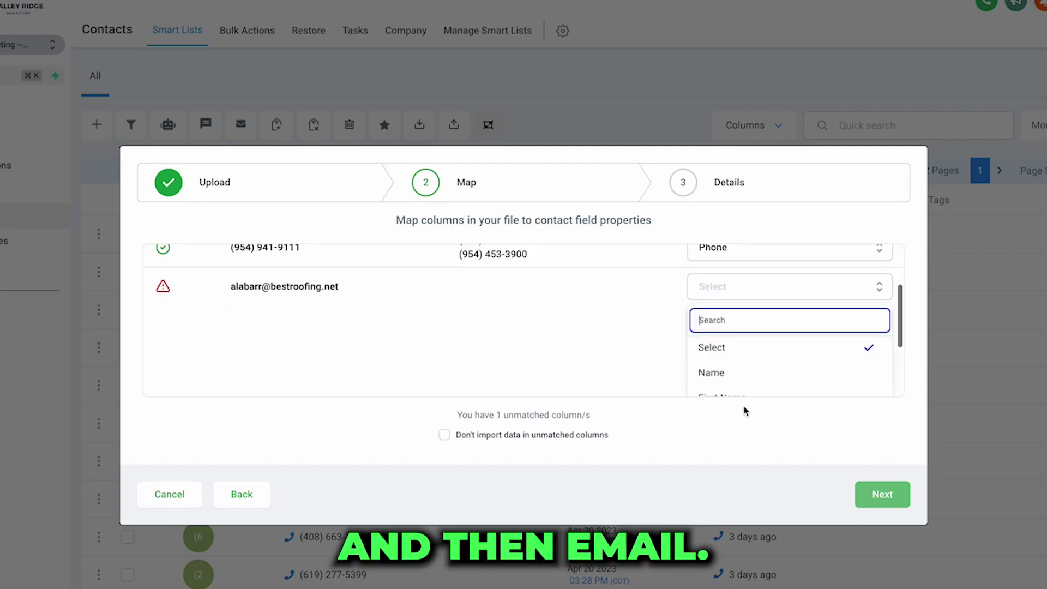
scroll(756, 382, "down", 4)
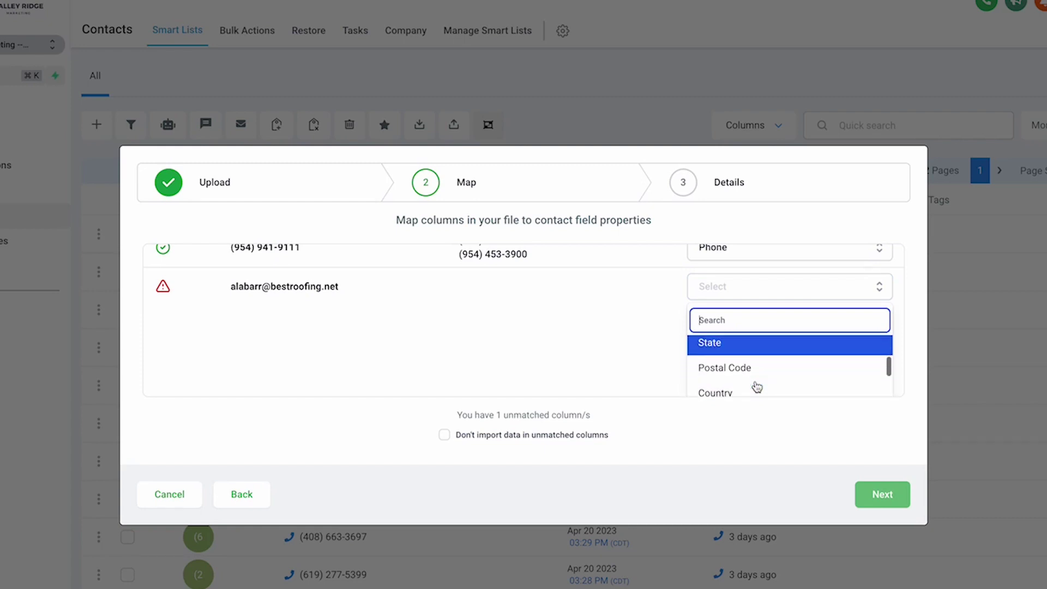
scroll(756, 382, "down", 2)
left_click(758, 369)
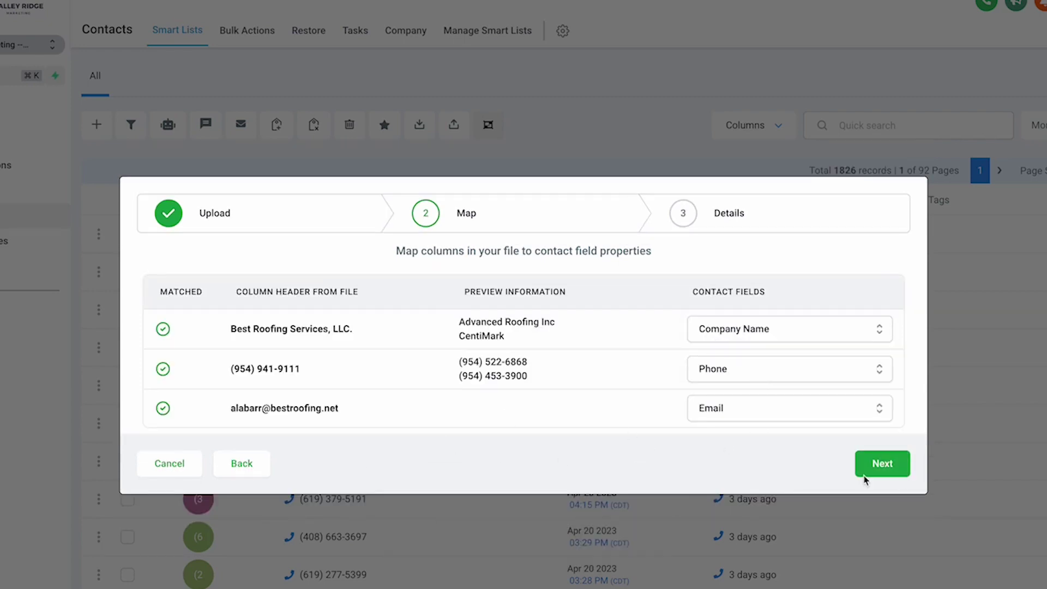
left_click(894, 470)
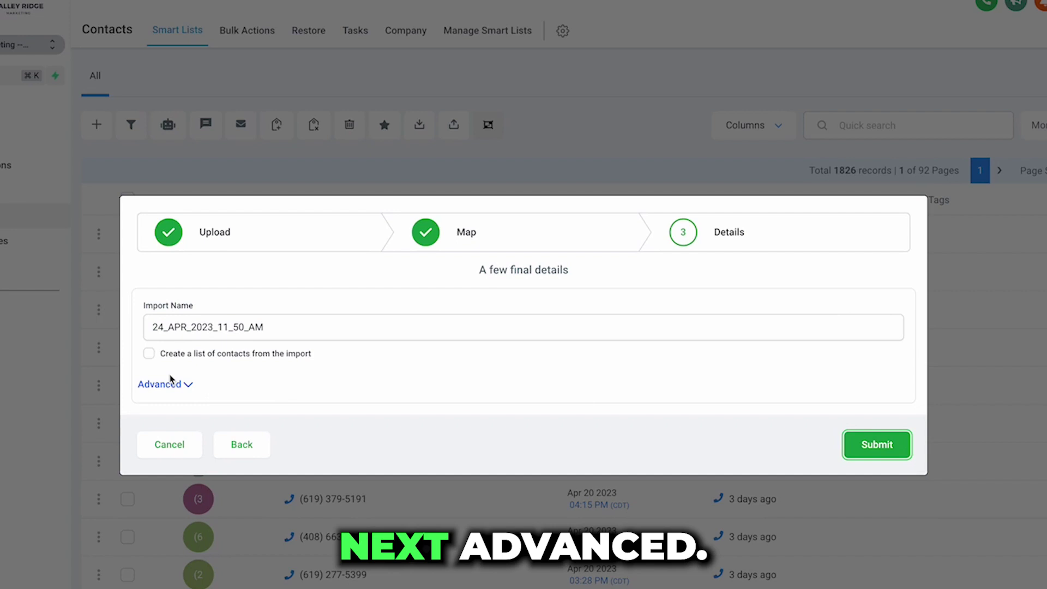
Name the import "FT L - Roofers".
double_click(210, 325)
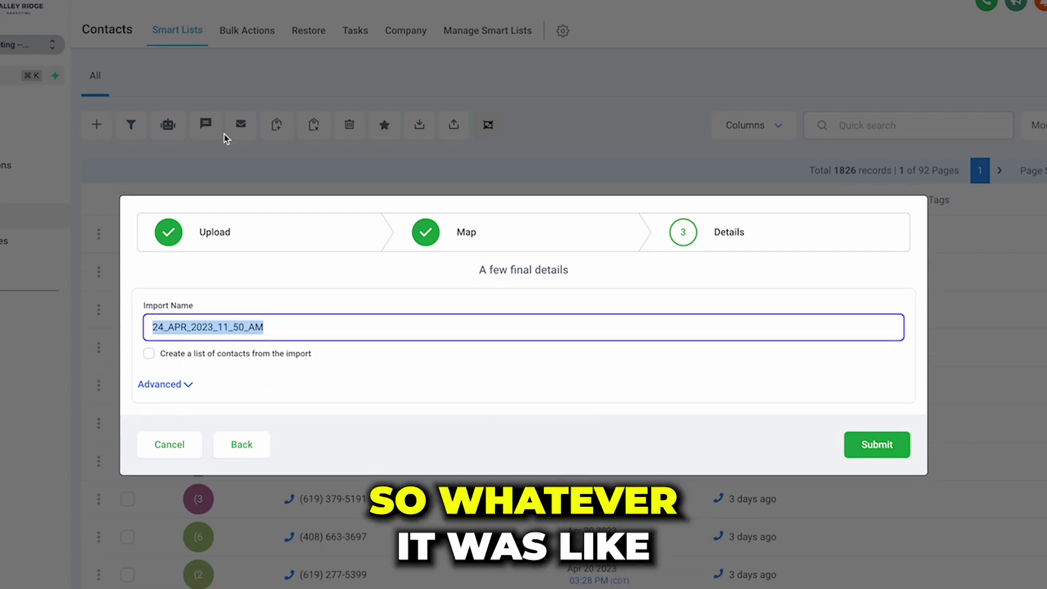
type("FT L -")
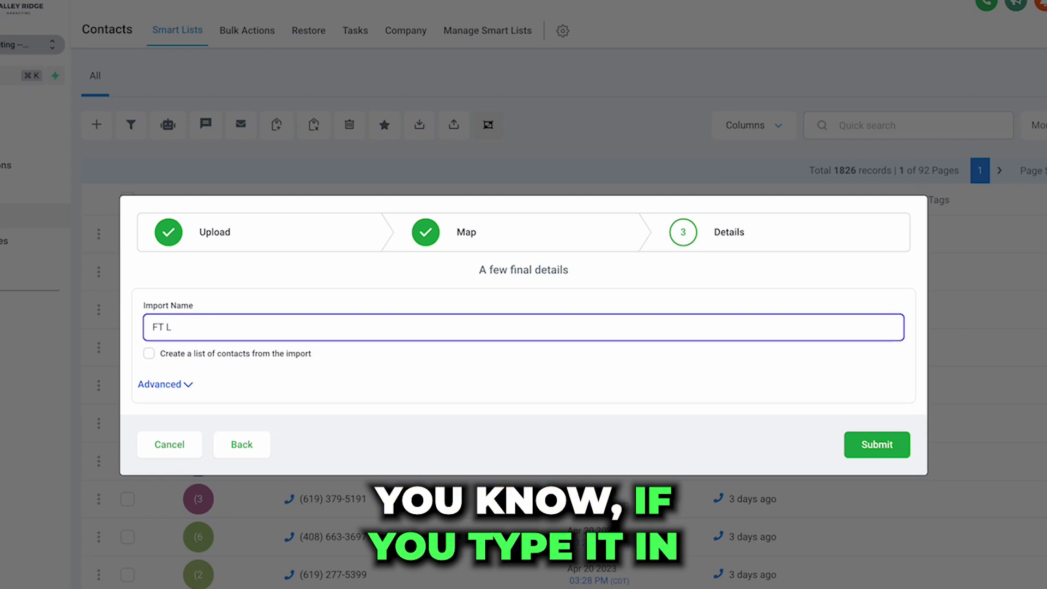
type(" Roofer")
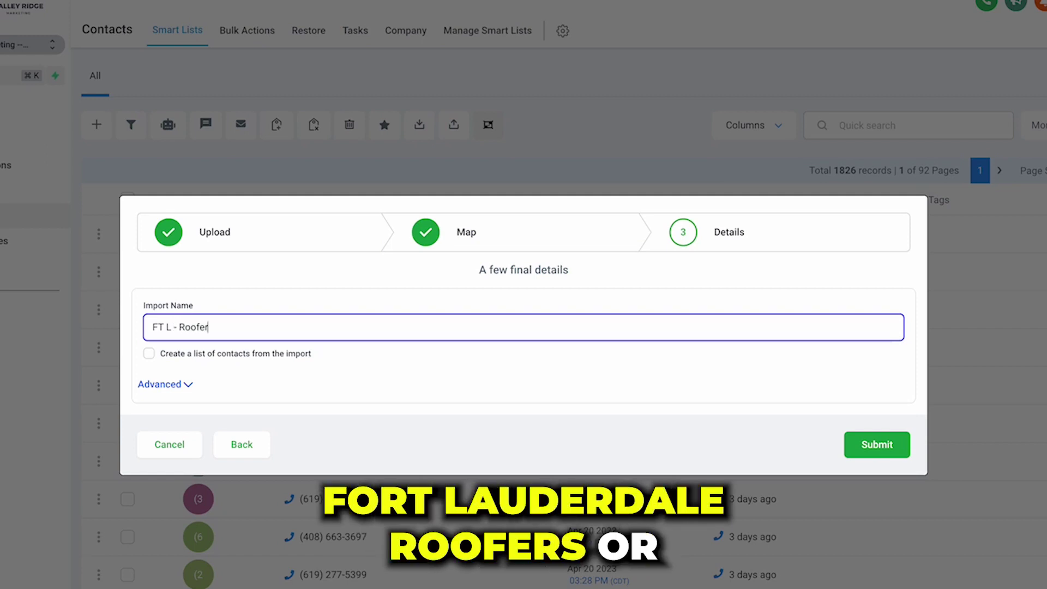
type("s")
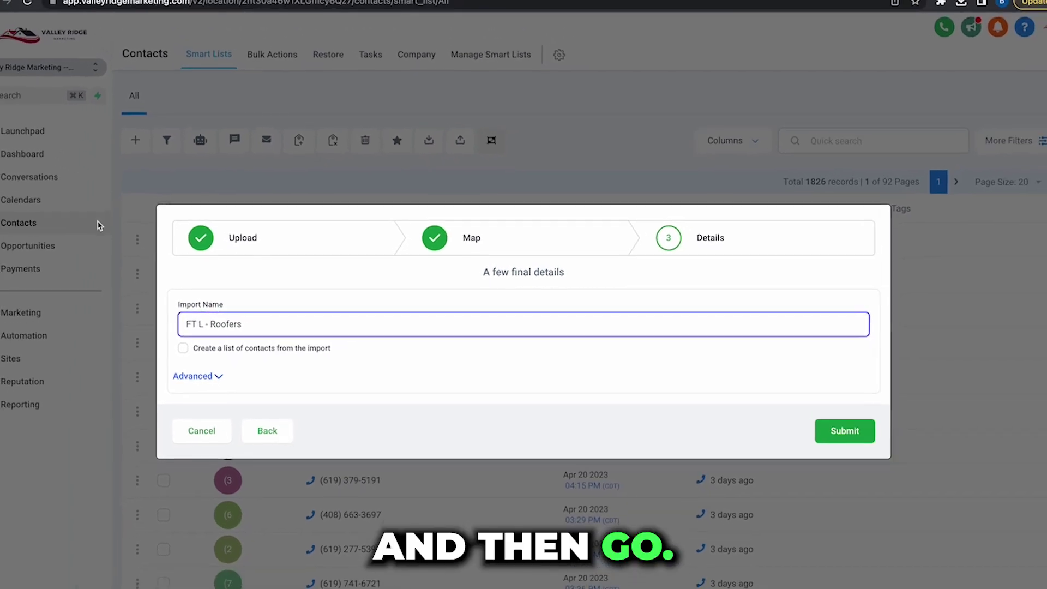
Expand the advanced options in the import's final details.
left_click(182, 376)
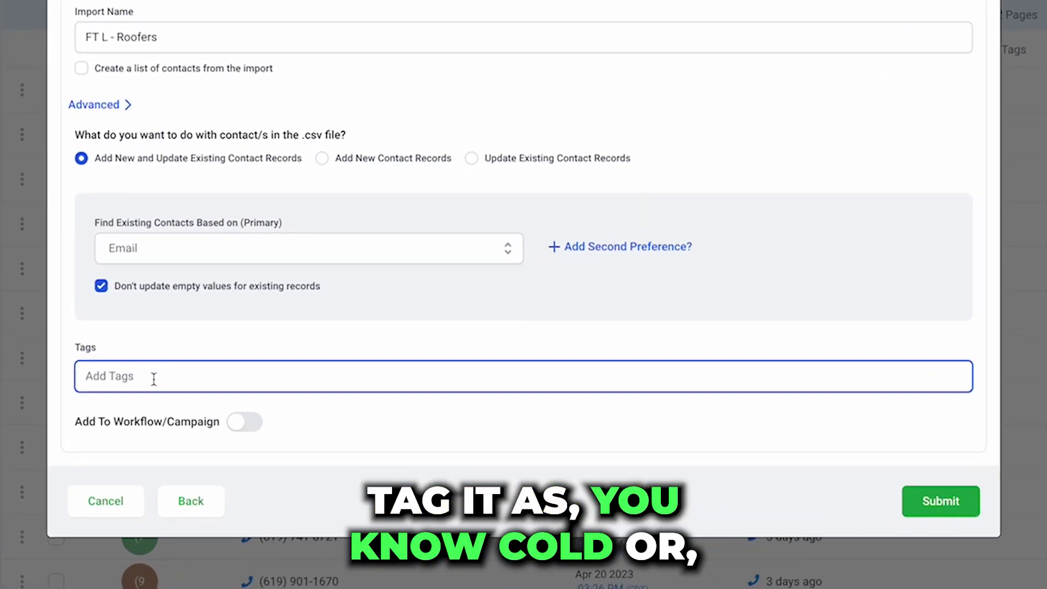
type("cold")
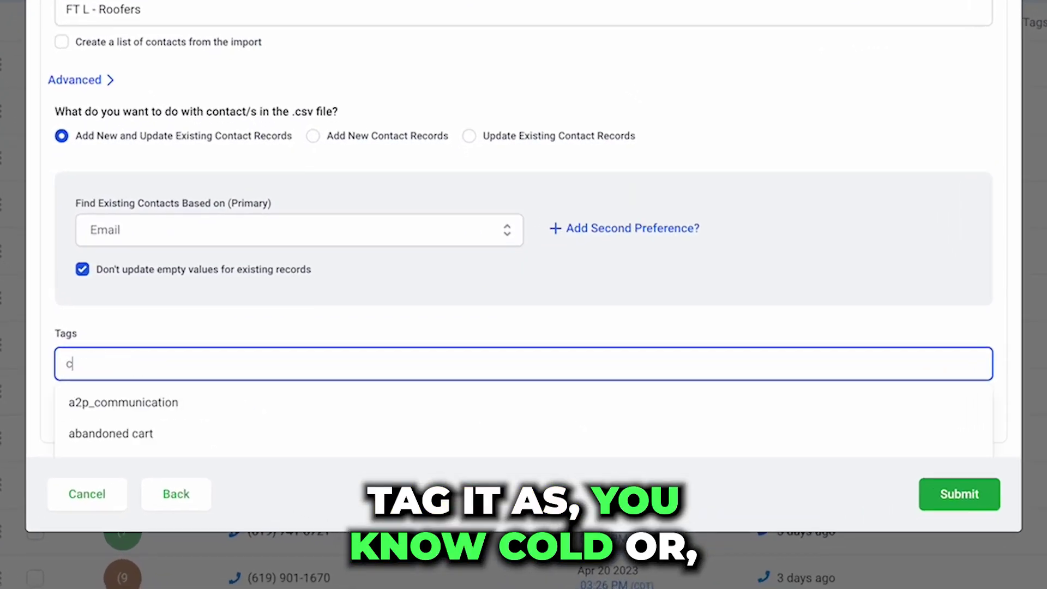
key("BackSpace")
key("BackSpace")
key("BackSpace")
key("BackSpace")
type("lea")
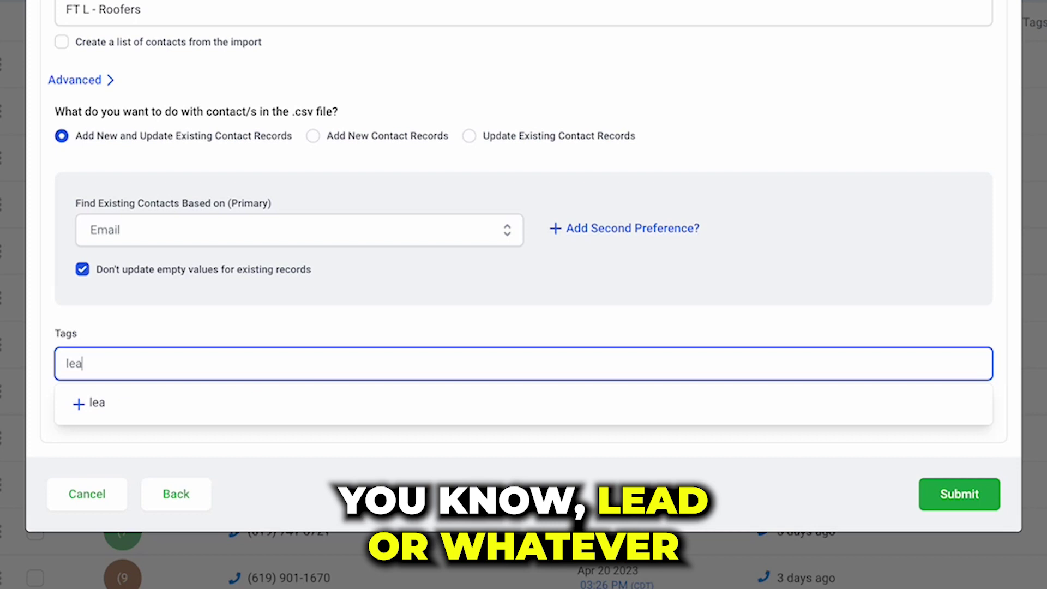
key("BackSpace")
key("BackSpace")
key("BackSpace")
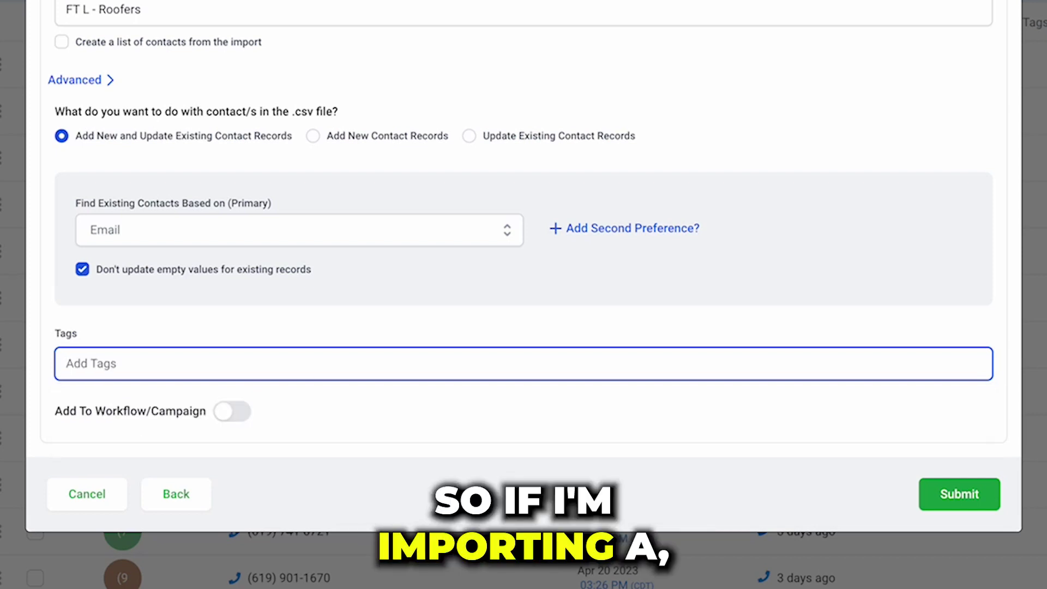
Assign the existing "cold" tag to the imported contacts and submit the import.
type("cold")
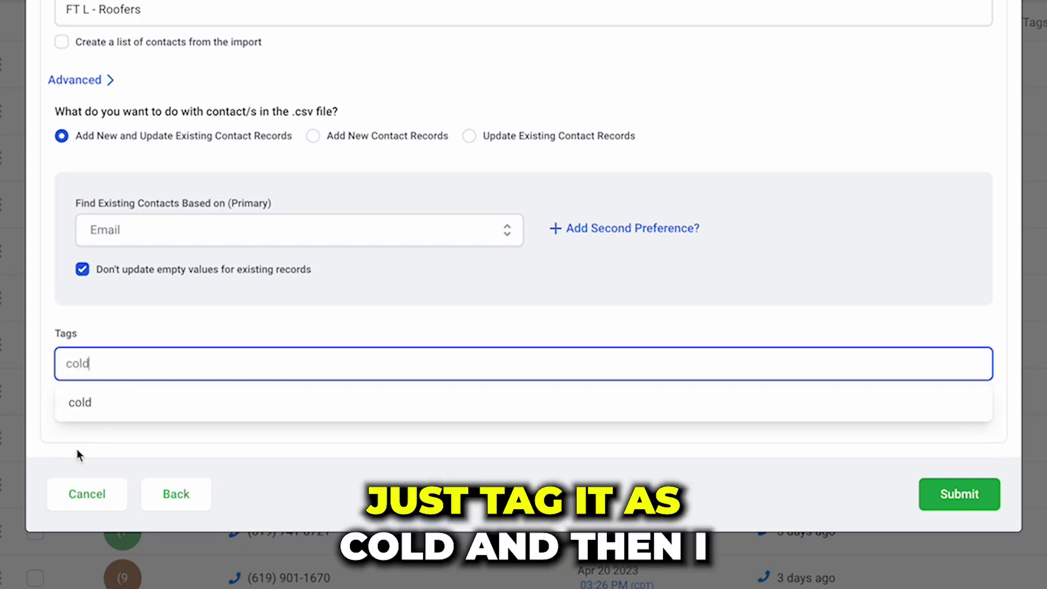
left_click(96, 401)
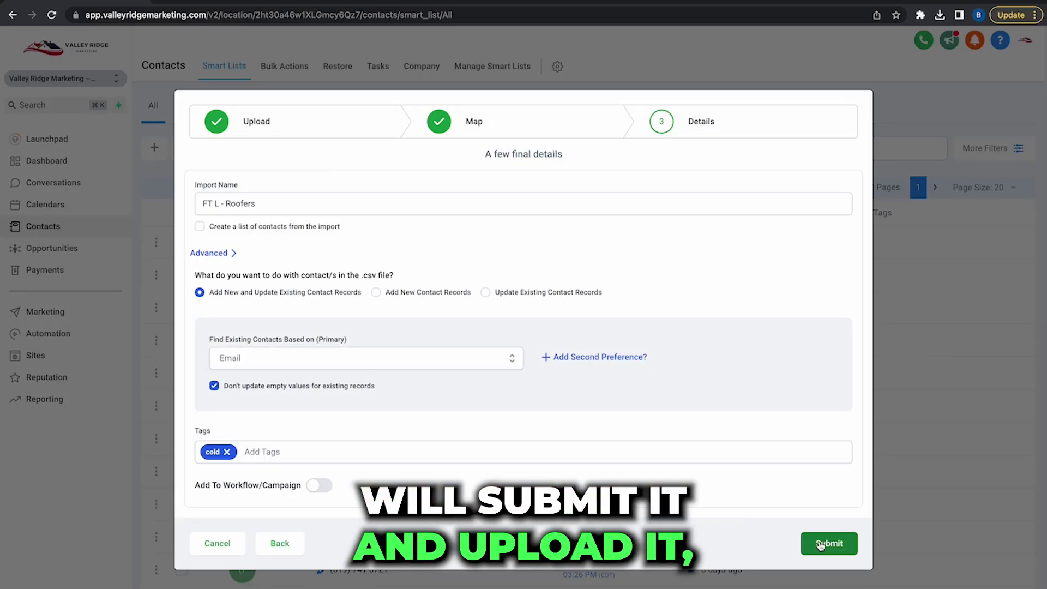
left_click(822, 545)
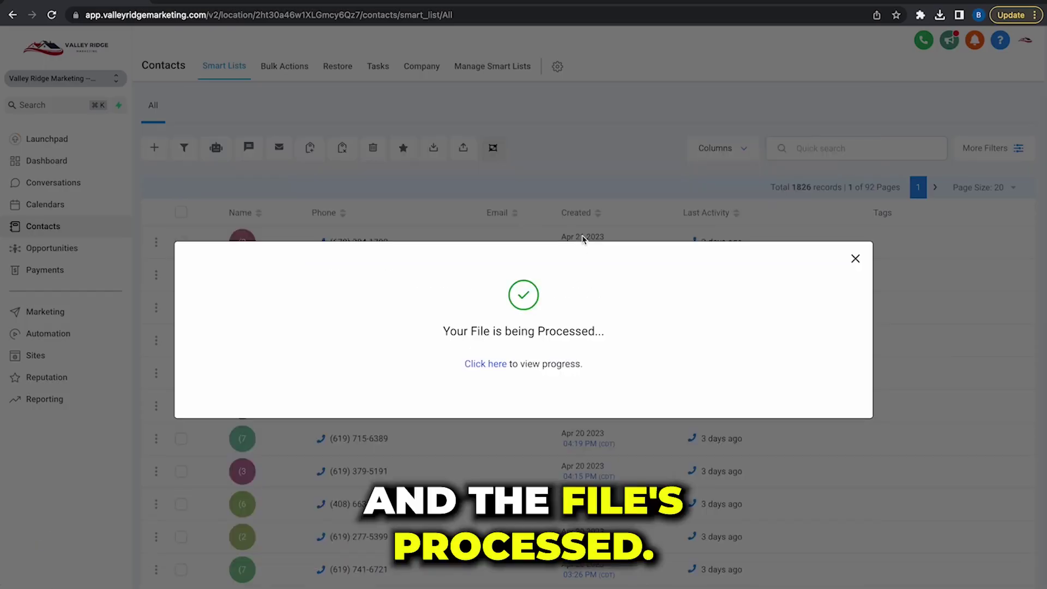
Check the import's progress and look through the newly imported contacts in the contact list.
left_click(487, 364)
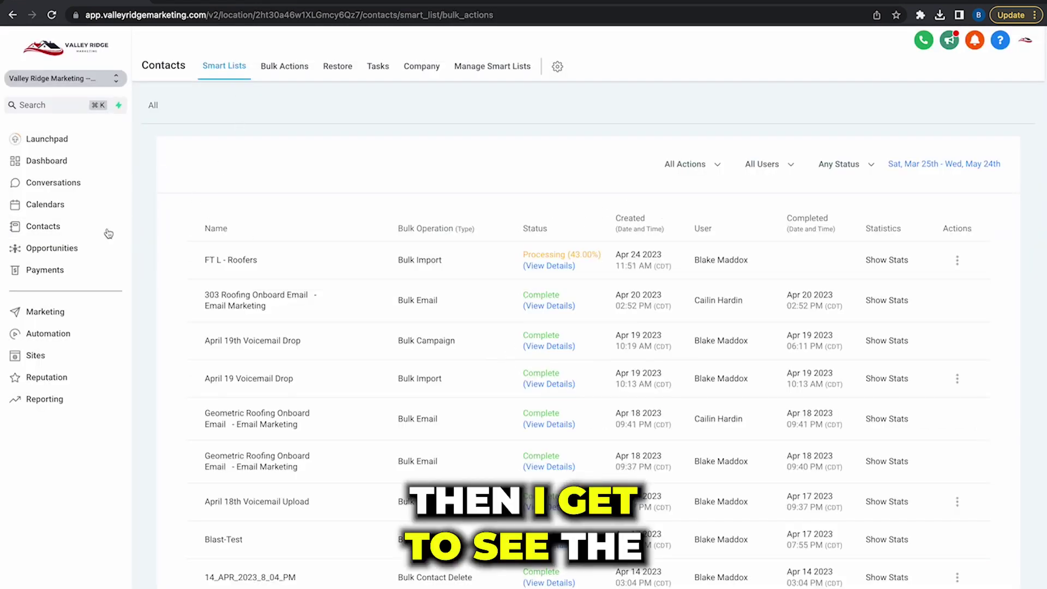
left_click(81, 248)
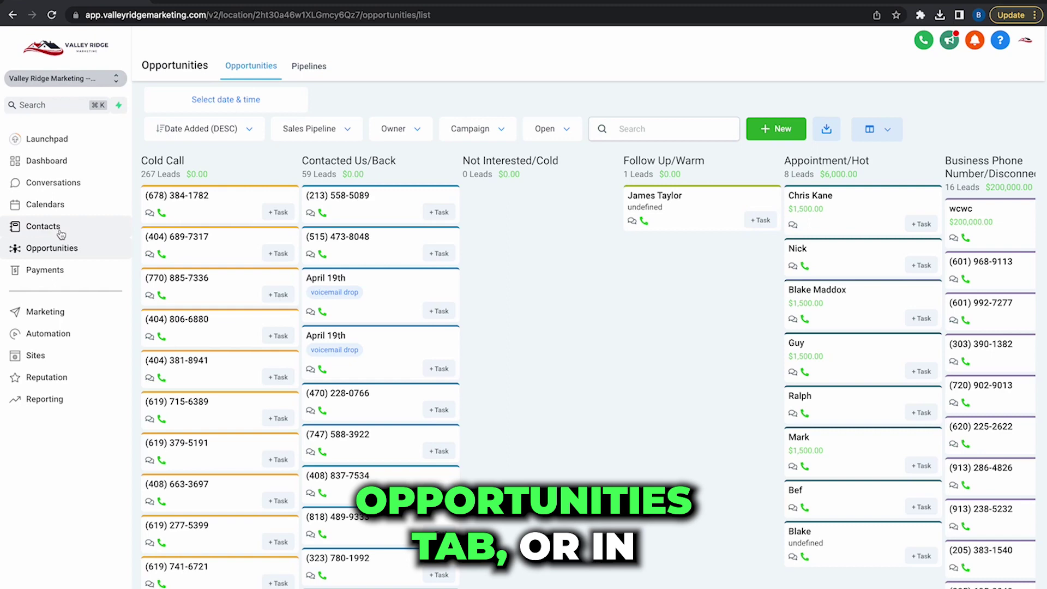
left_click(61, 234)
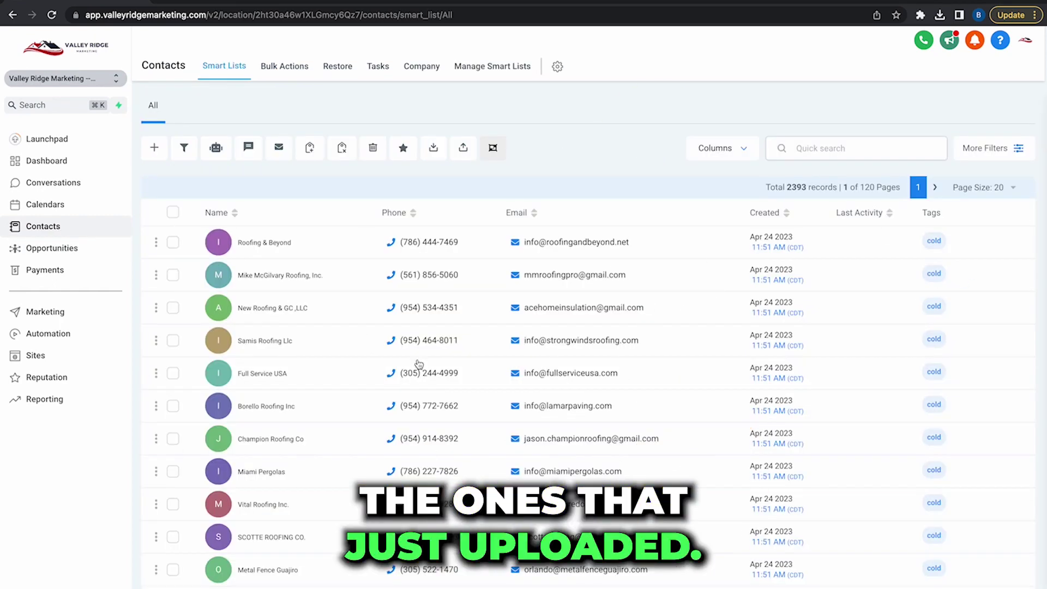
scroll(474, 387, "down", 5)
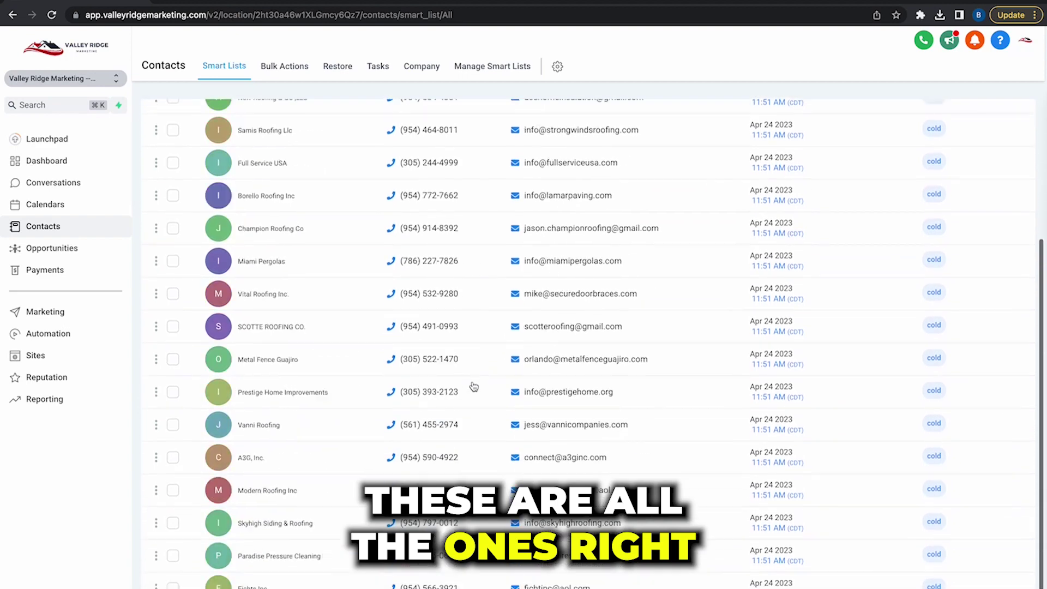
scroll(474, 387, "up", 5)
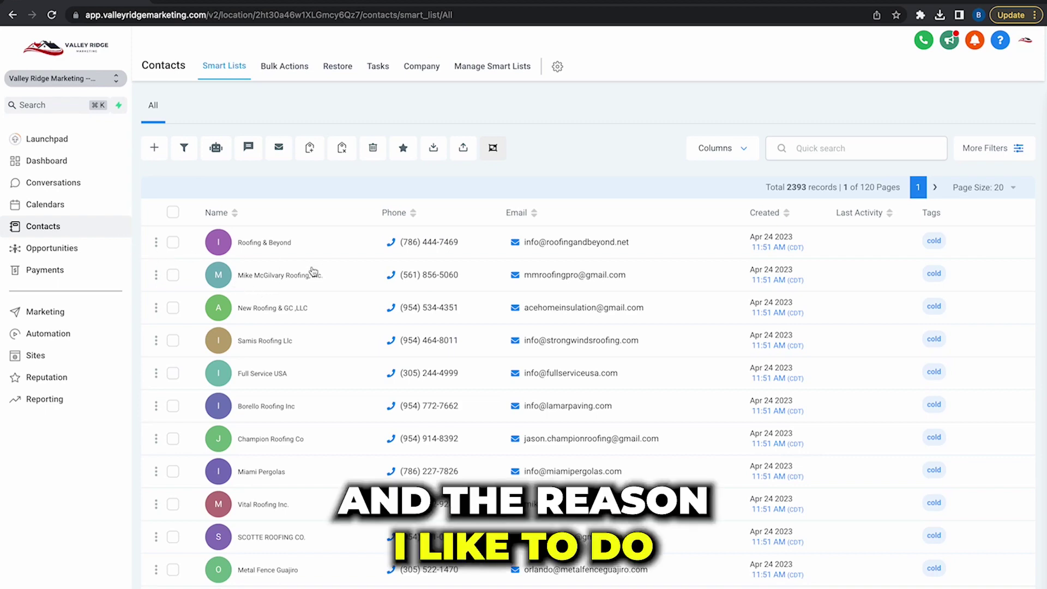
Move the first lead of the Cold Call stage to the Not Interested/Cold stage in the Sales Pipeline opportunities.
left_click(90, 257)
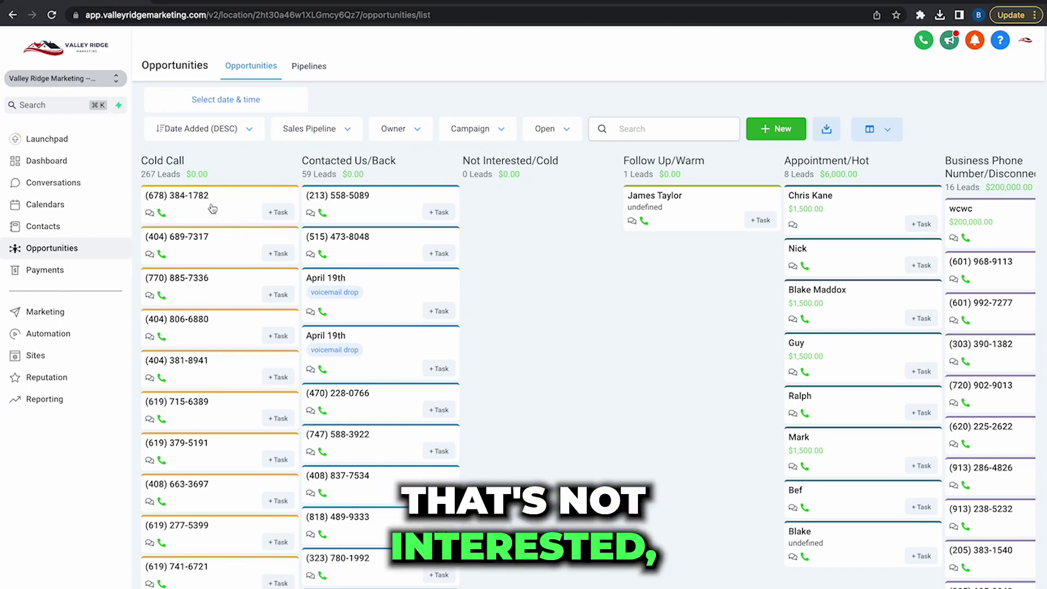
left_click_drag(275, 207, 547, 220)
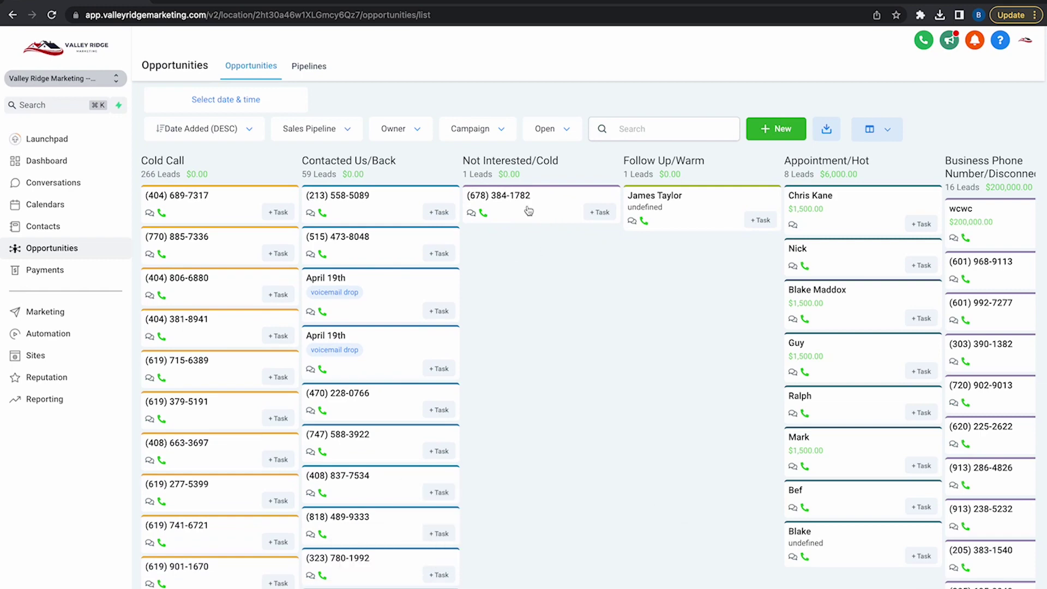
scroll(232, 286, "down", 2)
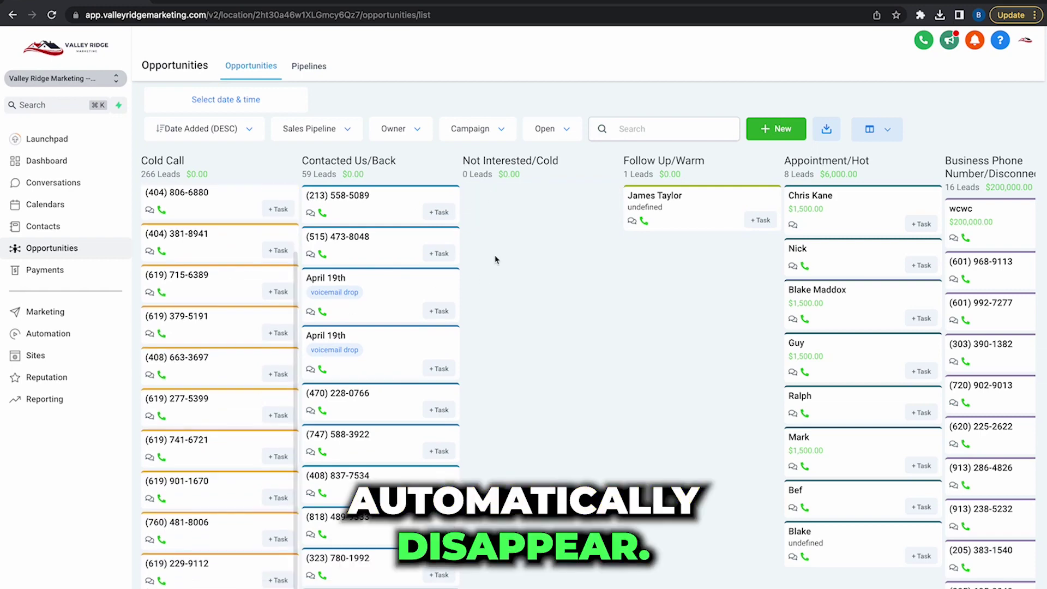
View the workflows in the Cold Call Pipeline automation folder and return to the contact list.
left_click(82, 340)
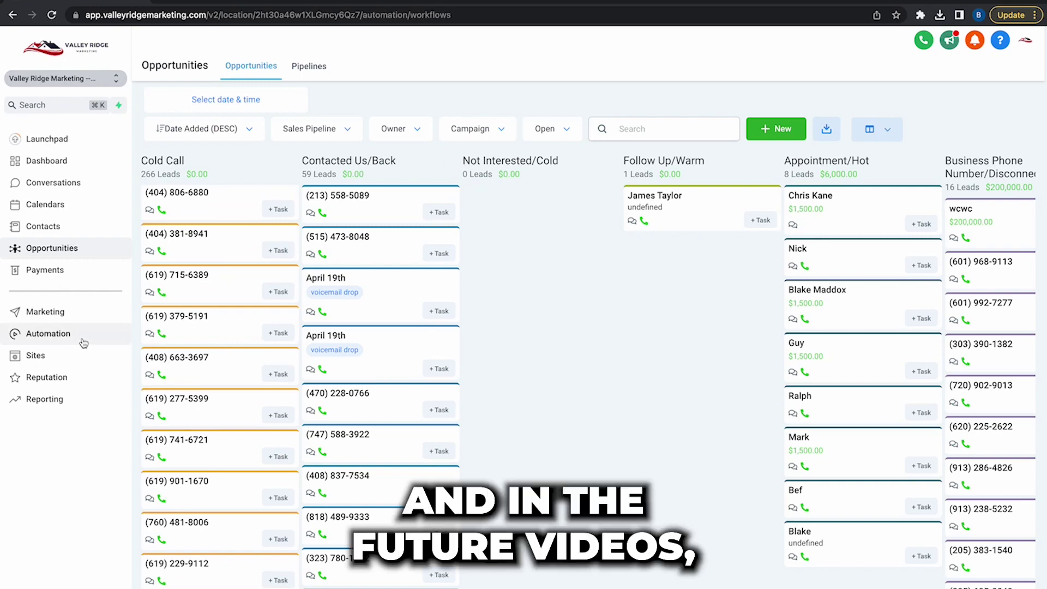
left_click(224, 251)
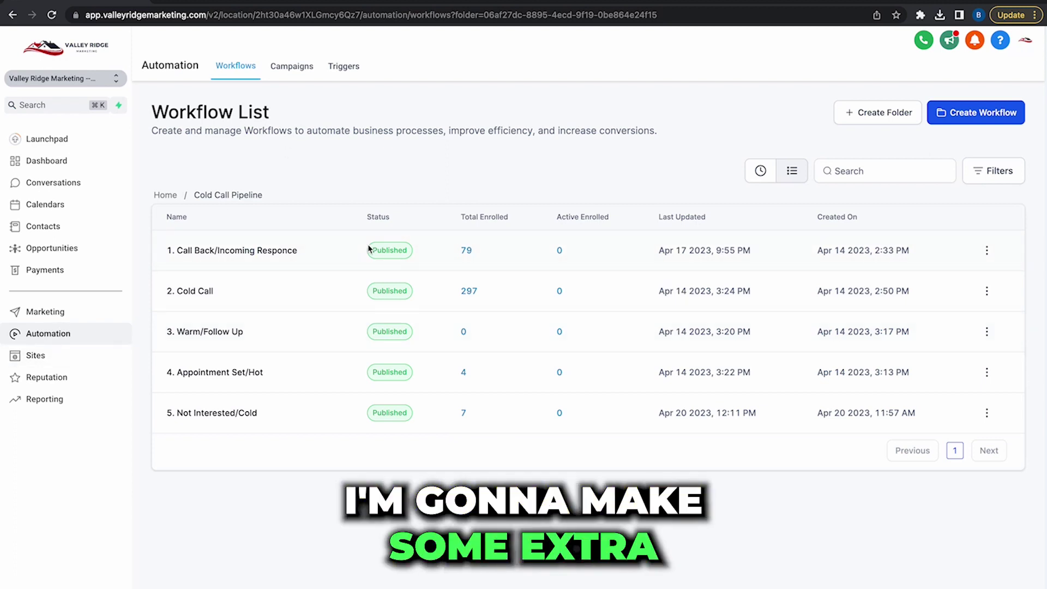
left_click(103, 232)
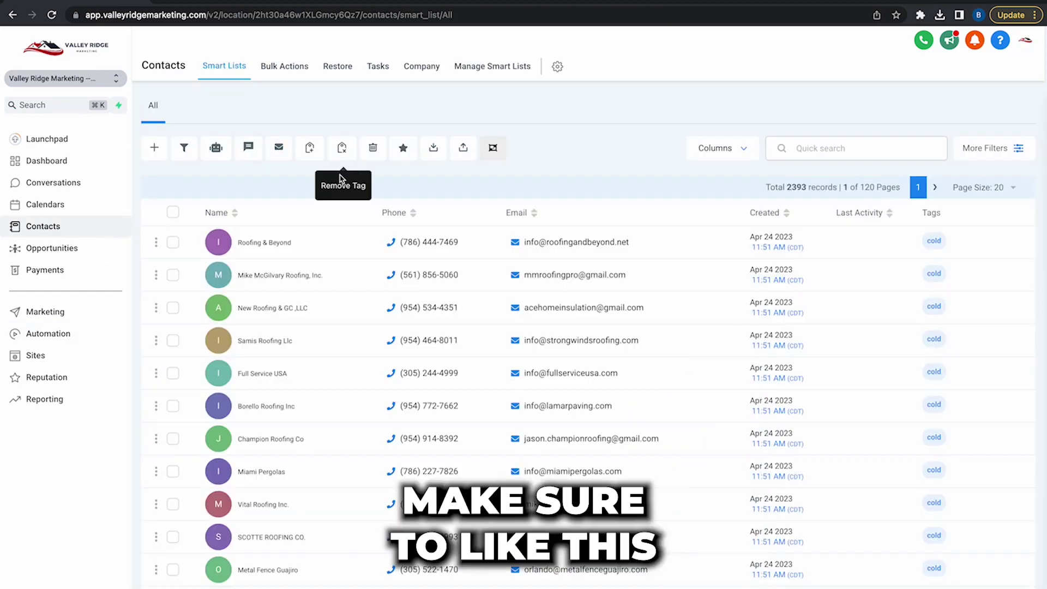